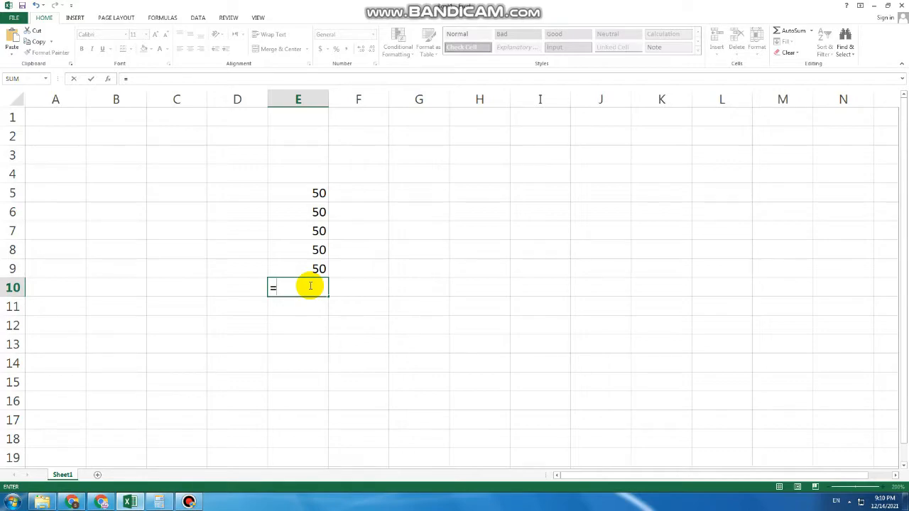
- Cancel the unfinished entry in cell E10, then open the On-Screen Keyboard and place it over the empty cells beside the data
{"action": "key", "text": "ctrl+Return"}
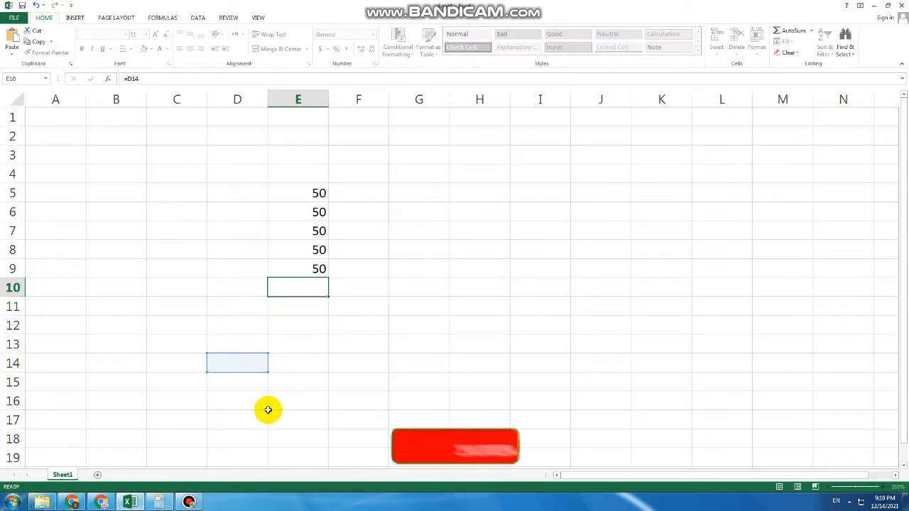
{"action": "left_click", "coordinate": [13, 502]}
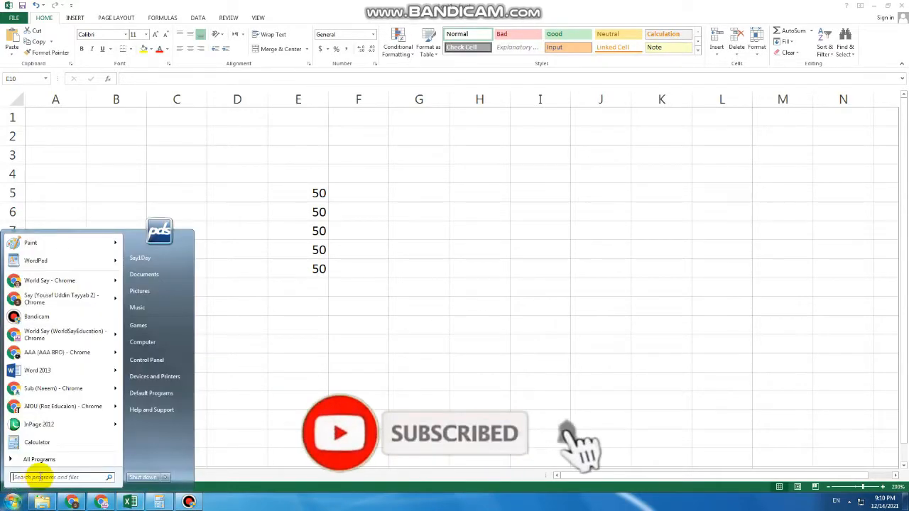
{"action": "type", "text": "on"}
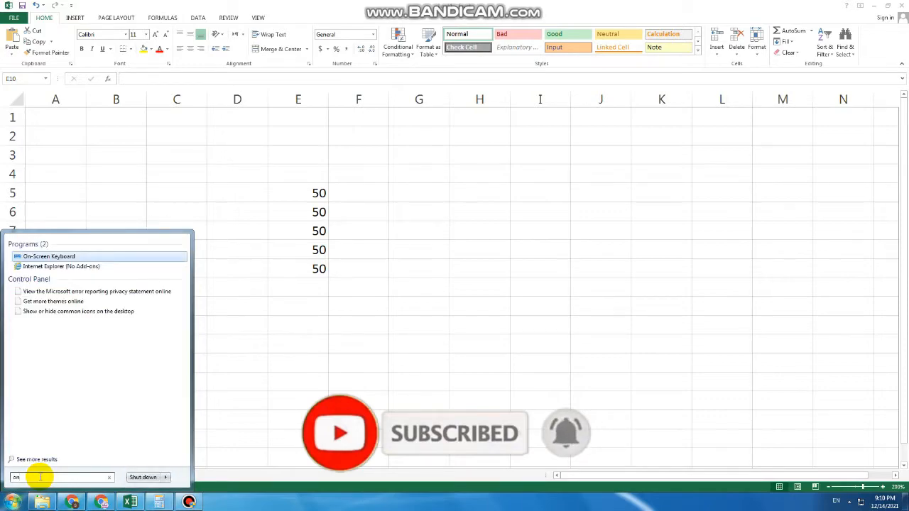
{"action": "left_click", "coordinate": [50, 256]}
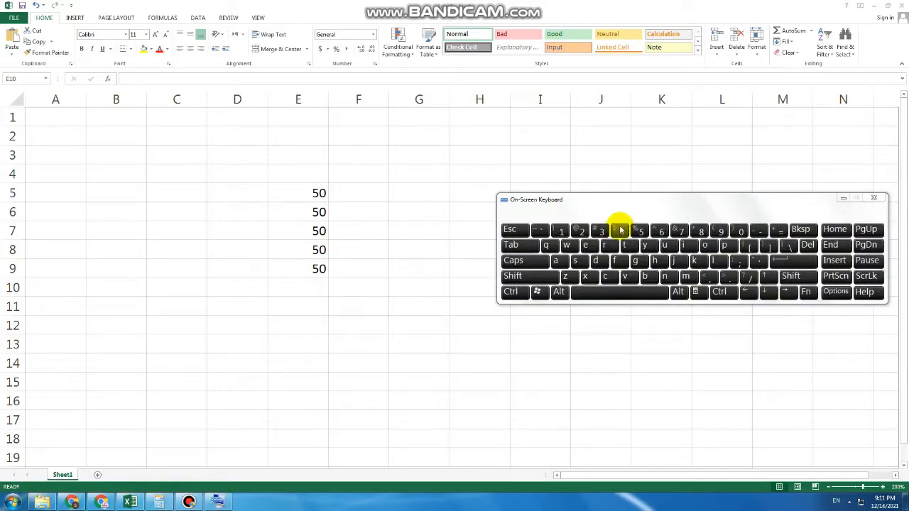
{"action": "left_click_drag", "start_coordinate": [602, 198], "coordinate": [589, 167]}
- Begin a formula in cell E10 with =sum( using the on-screen keyboard
{"action": "left_click", "coordinate": [320, 293]}
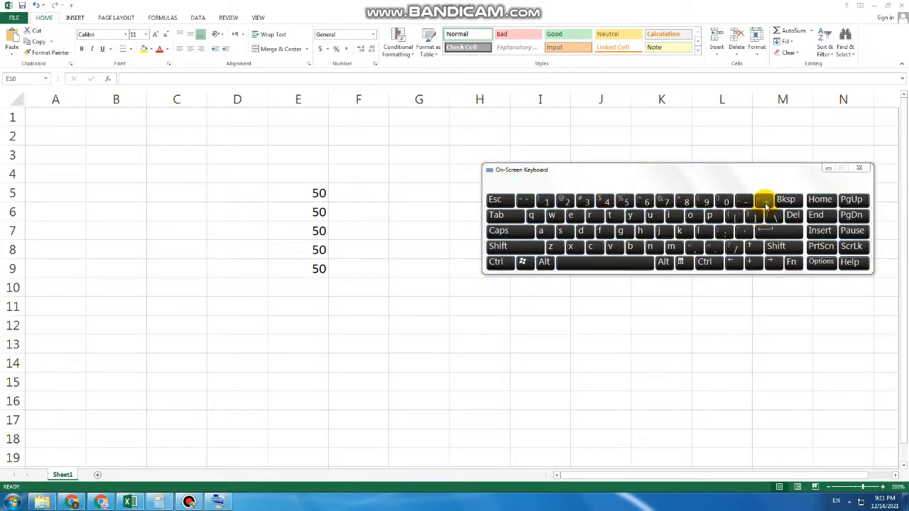
{"action": "left_click", "coordinate": [313, 289]}
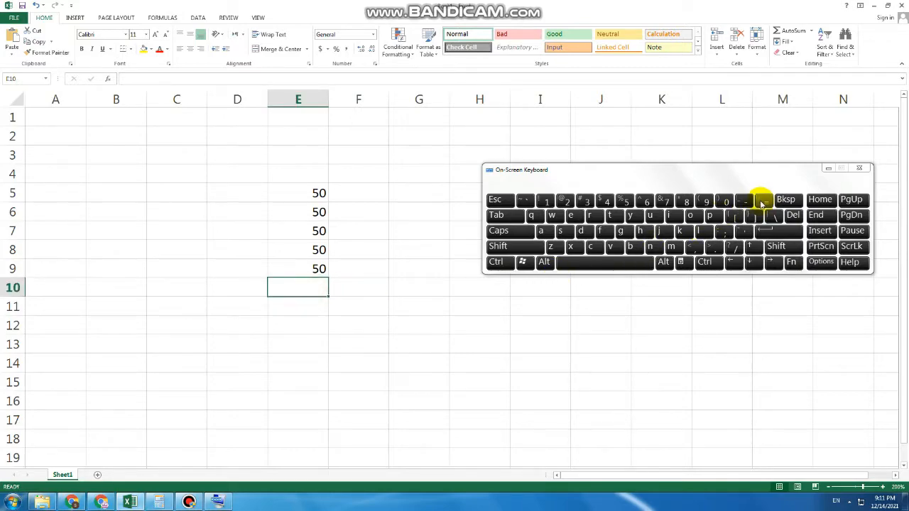
{"action": "left_click", "coordinate": [765, 201]}
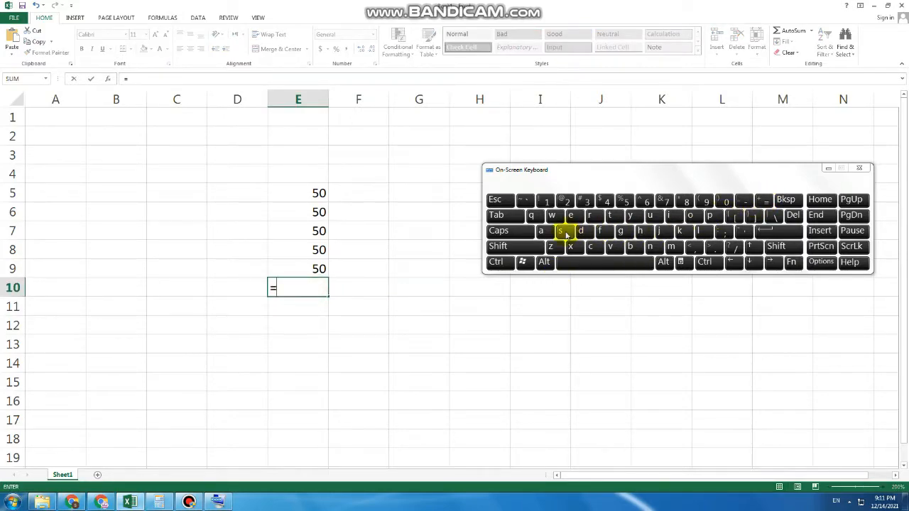
{"action": "left_click", "coordinate": [561, 233]}
{"action": "left_click", "coordinate": [651, 216]}
{"action": "left_click", "coordinate": [671, 247]}
{"action": "left_click", "coordinate": [772, 247]}
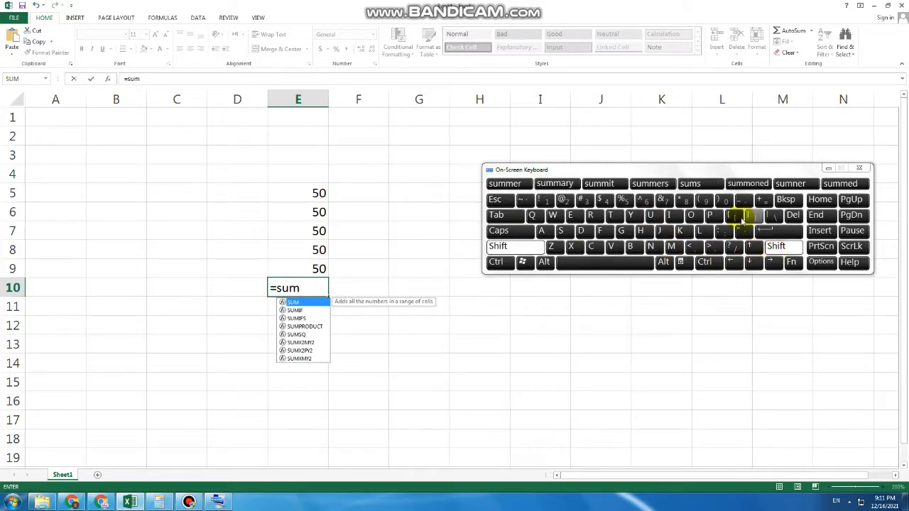
{"action": "left_click", "coordinate": [704, 202]}
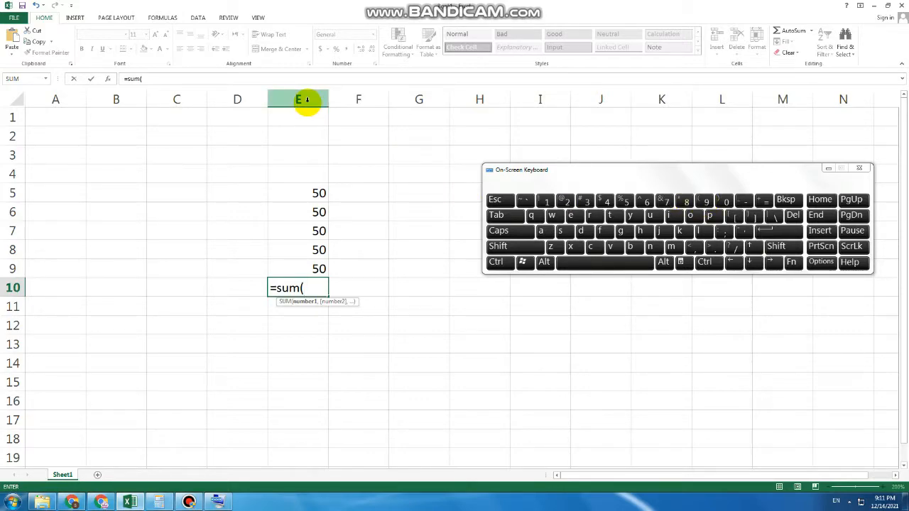
- Complete the E10 formula with the range e5:e9 and a closing parenthesis, and commit it
{"action": "left_click", "coordinate": [571, 215]}
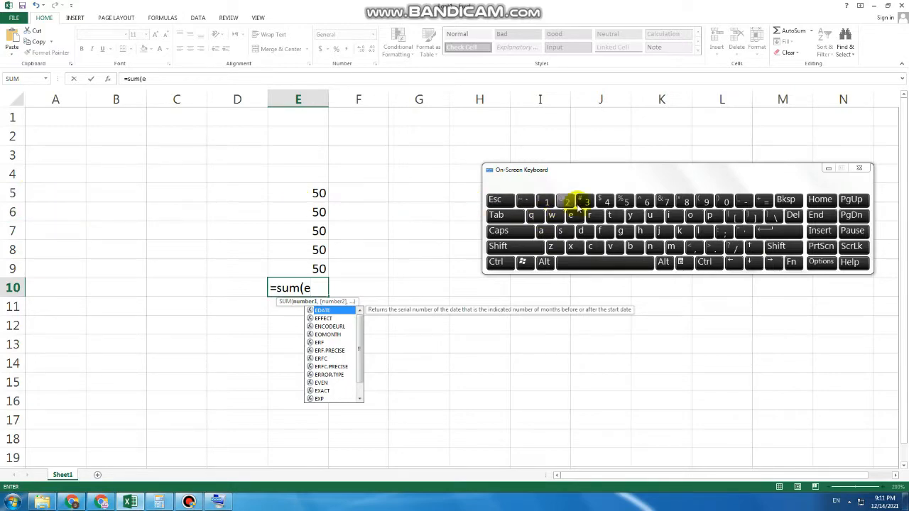
{"action": "left_click", "coordinate": [627, 201]}
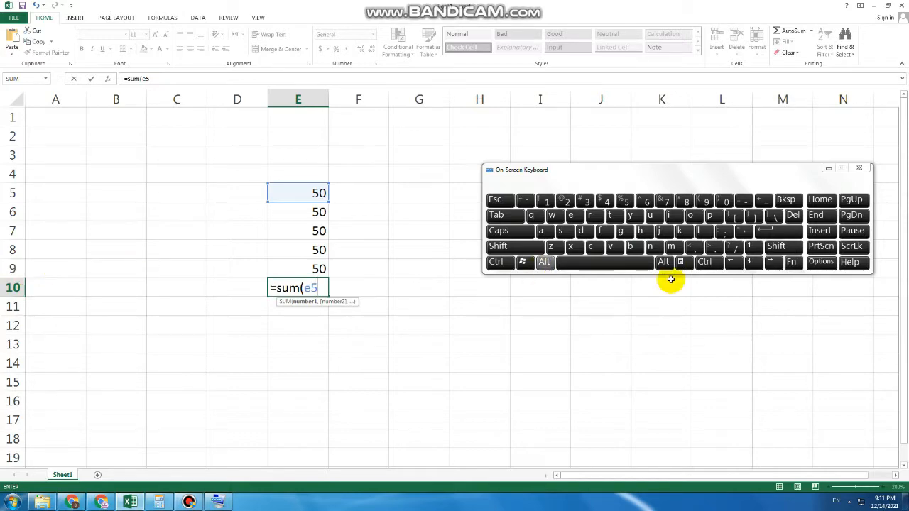
{"action": "left_click", "coordinate": [774, 249]}
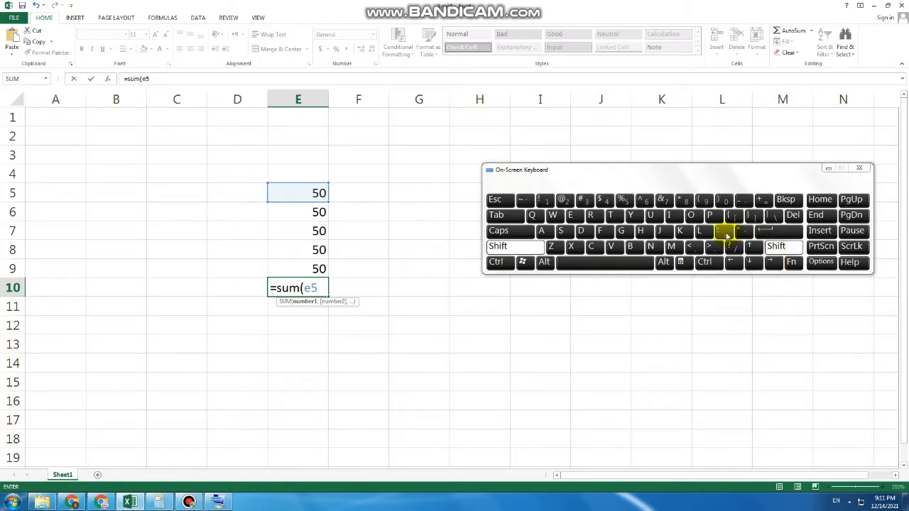
{"action": "left_click", "coordinate": [726, 233]}
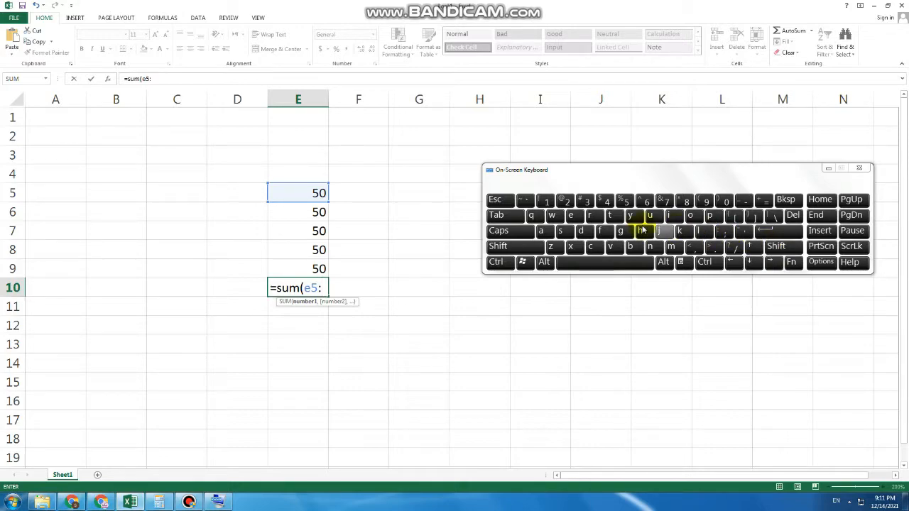
{"action": "left_click", "coordinate": [573, 216]}
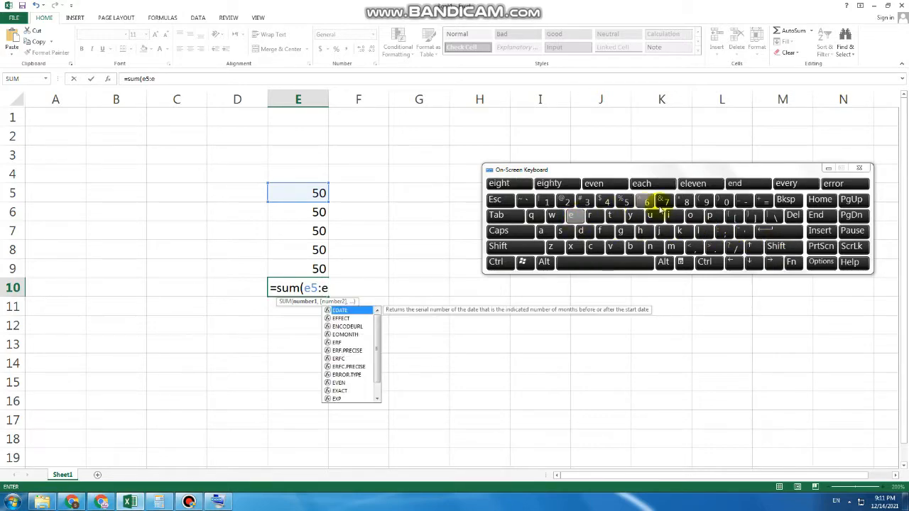
{"action": "left_click", "coordinate": [705, 201]}
{"action": "left_click", "coordinate": [777, 247]}
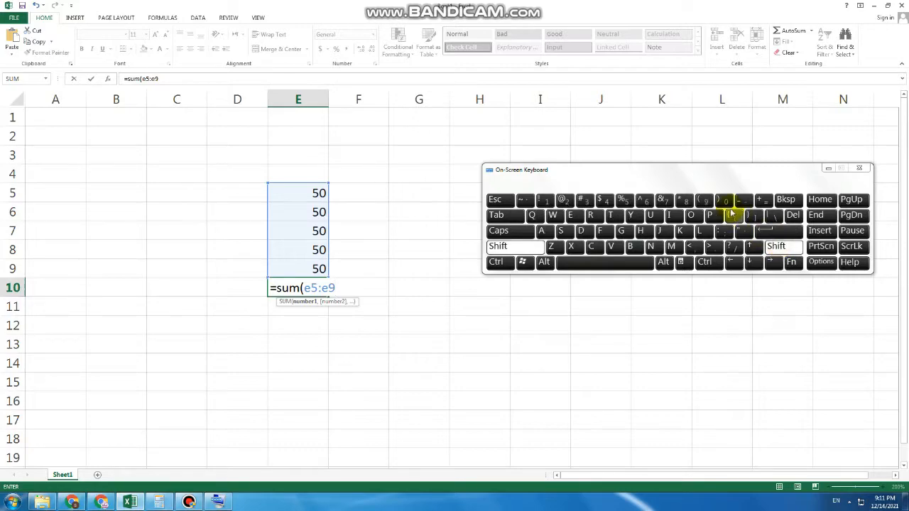
{"action": "left_click", "coordinate": [725, 201]}
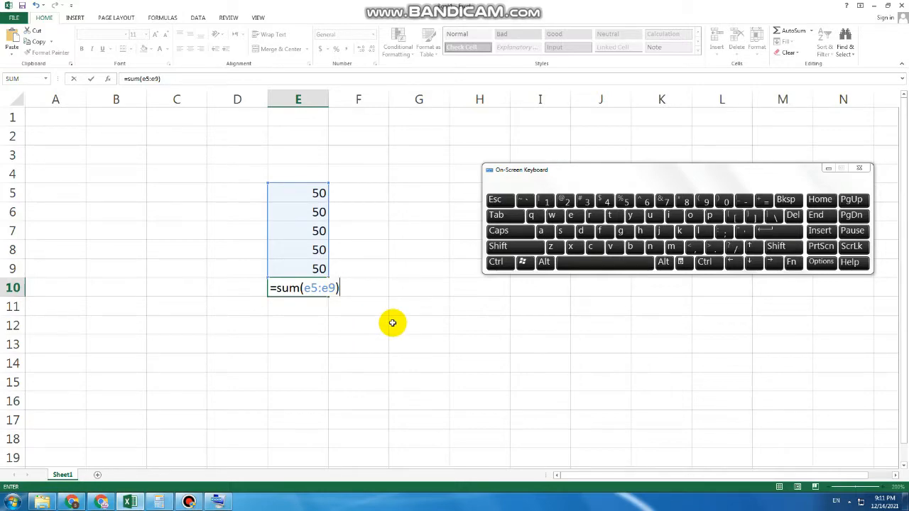
{"action": "left_click", "coordinate": [773, 232]}
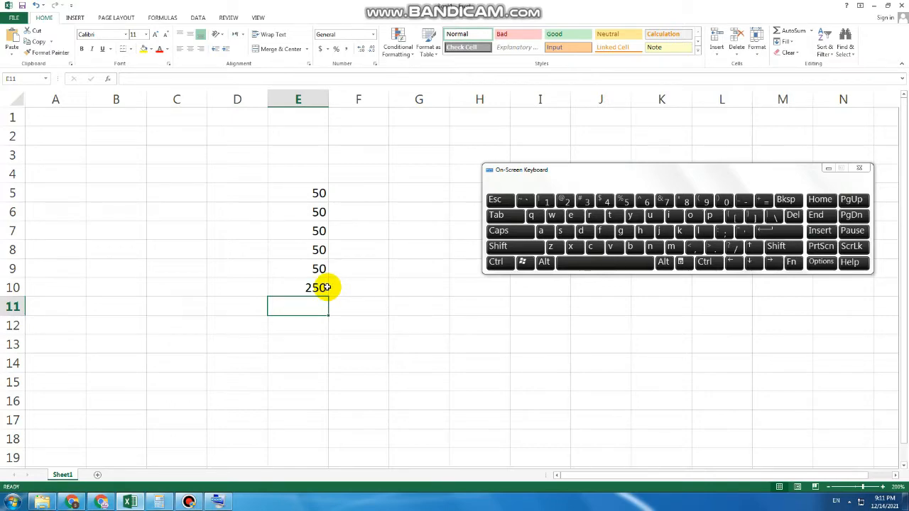
- Change each value in cells E5 through E9 to 2500
{"action": "left_click", "coordinate": [319, 196]}
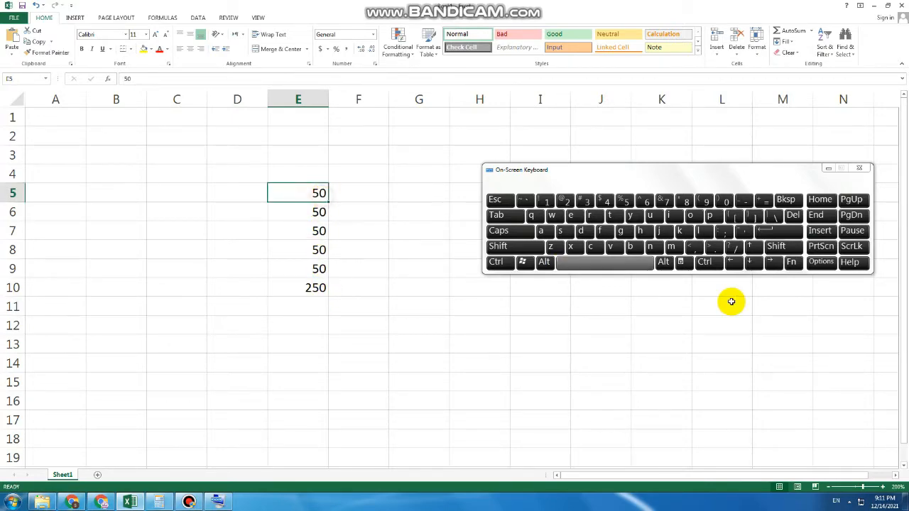
{"action": "type", "text": "2500"}
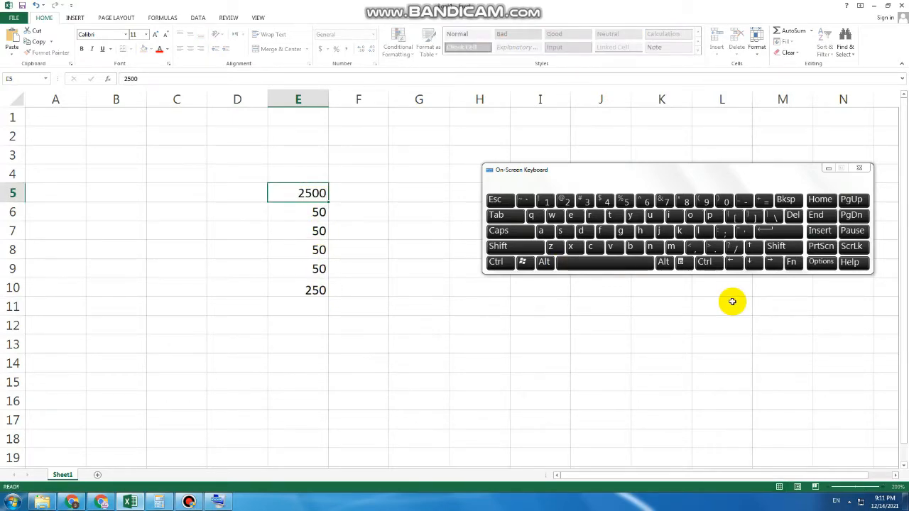
{"action": "key", "text": "Return"}
{"action": "type", "text": "2500"}
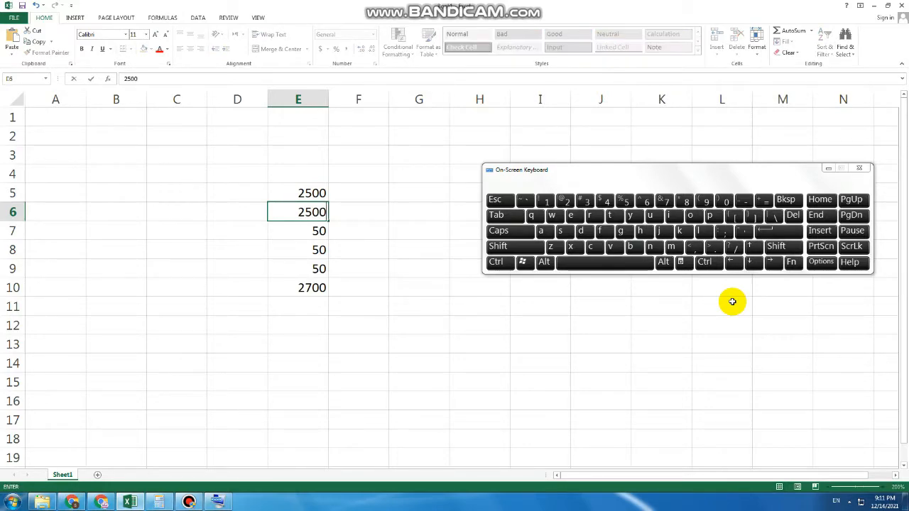
{"action": "key", "text": "Return"}
{"action": "type", "text": "2500"}
{"action": "key", "text": "Return"}
{"action": "type", "text": "2500"}
{"action": "key", "text": "Return"}
{"action": "type", "text": "250"}
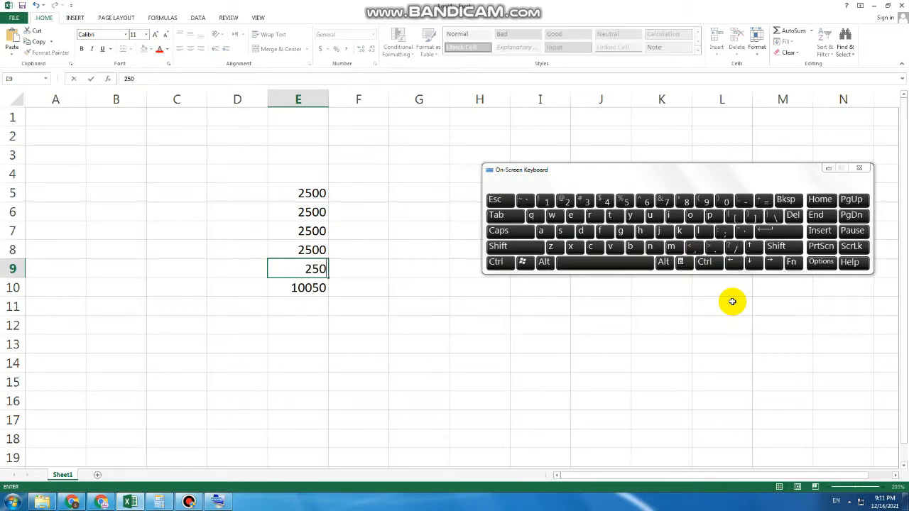
{"action": "type", "text": "0"}
{"action": "key", "text": "Return"}
- Clear the values from cells E5 through E9, keeping the SUM formula in E10
{"action": "key", "text": "Up"}
{"action": "key", "text": "Up"}
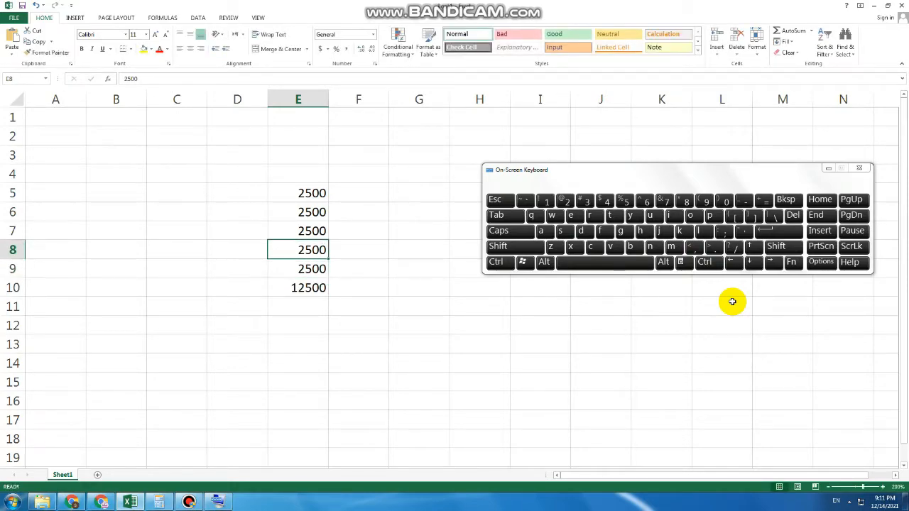
{"action": "key", "text": "Delete"}
{"action": "key", "text": "Up"}
{"action": "key", "text": "Delete"}
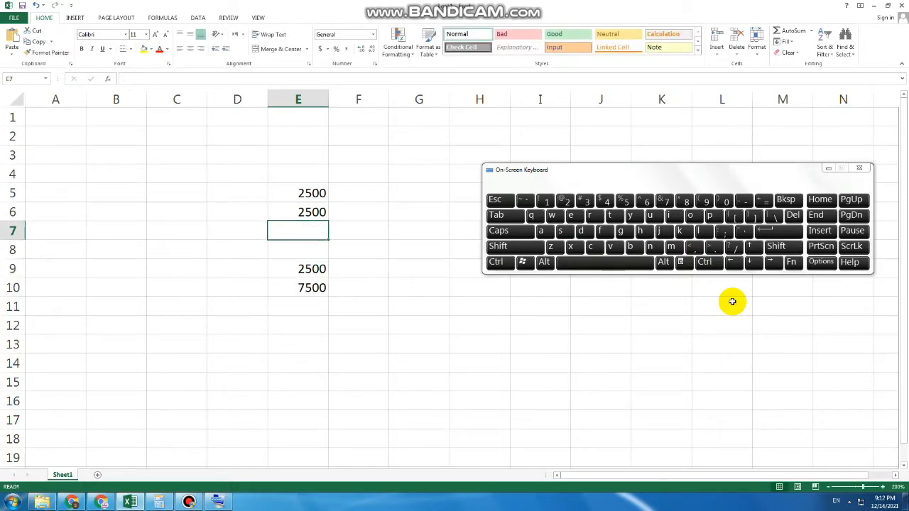
{"action": "key", "text": "Up"}
{"action": "key", "text": "Delete"}
{"action": "key", "text": "Down"}
{"action": "key", "text": "Down"}
{"action": "key", "text": "Down"}
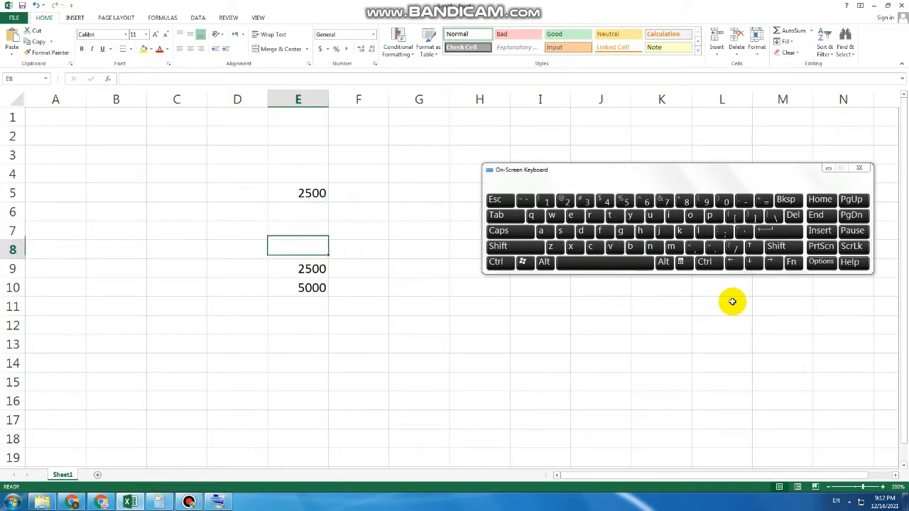
{"action": "key", "text": "Up"}
{"action": "key", "text": "Up"}
{"action": "key", "text": "Up"}
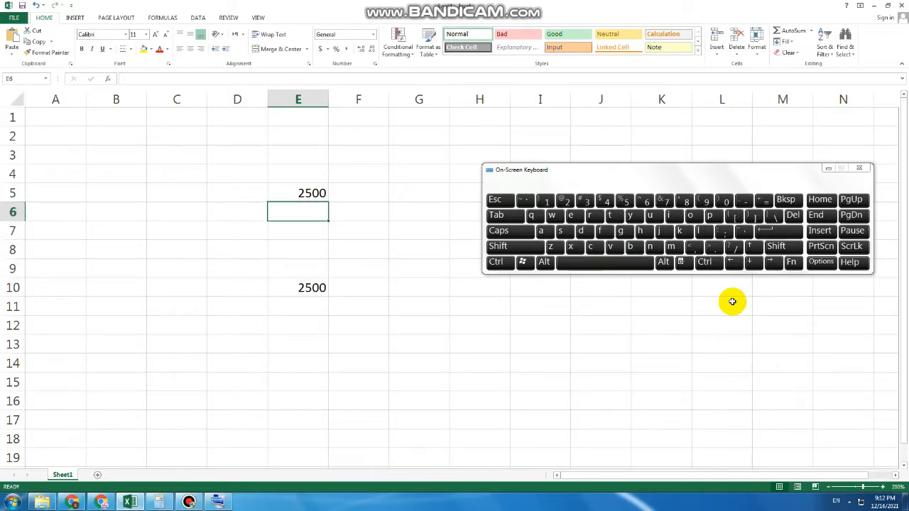
{"action": "key", "text": "Up"}
{"action": "key", "text": "Delete"}
- Enter 500 in cell E4 and 500 in cell E5
{"action": "key", "text": "Down"}
{"action": "key", "text": "Down"}
{"action": "key", "text": "Down"}
{"action": "key", "text": "Down"}
{"action": "key", "text": "Down"}
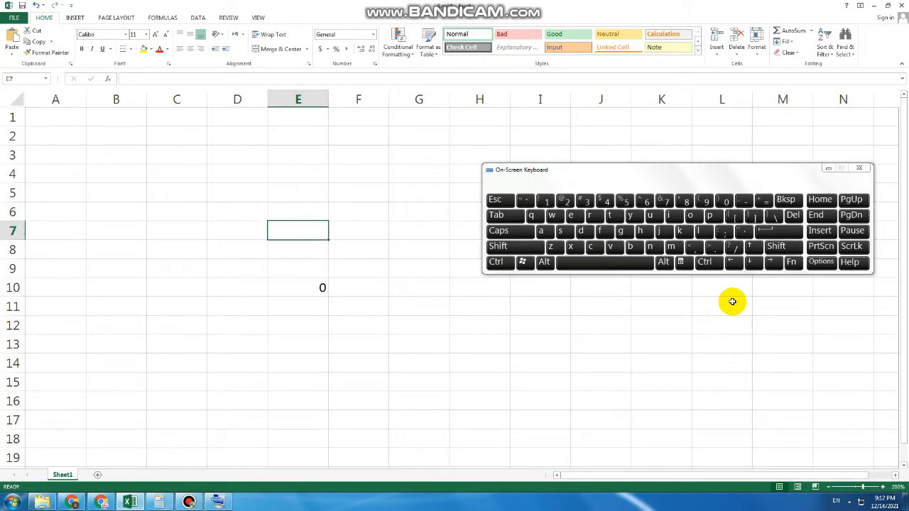
{"action": "key", "text": "Up"}
{"action": "key", "text": "Up"}
{"action": "key", "text": "Up"}
{"action": "key", "text": "Up"}
{"action": "key", "text": "Up"}
{"action": "key", "text": "Up"}
{"action": "type", "text": "5"}
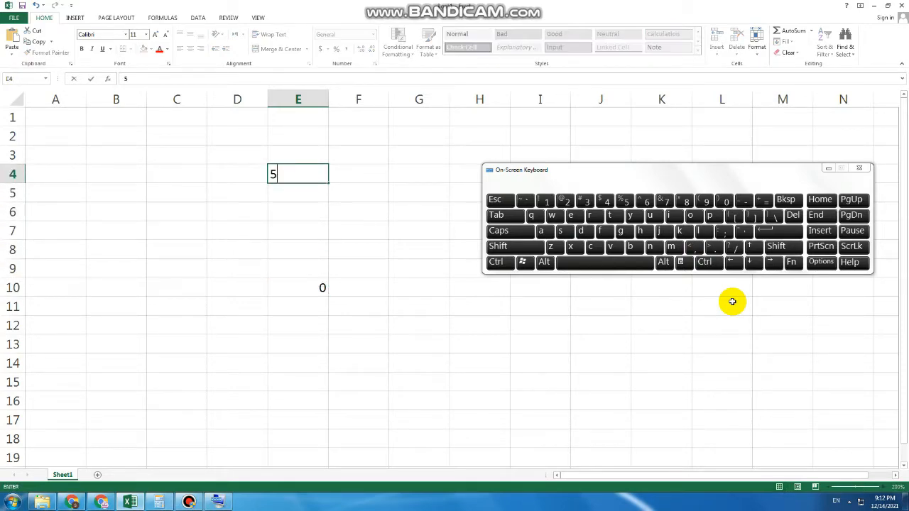
{"action": "key", "text": "Return"}
{"action": "key", "text": "Up"}
{"action": "key", "text": "Down"}
{"action": "type", "text": "500"}
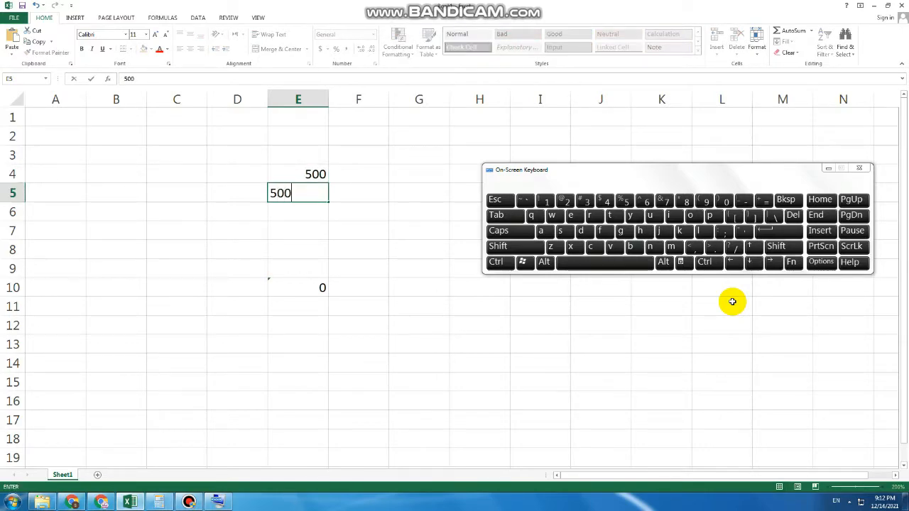
{"action": "key", "text": "Return"}
- Leave E6 empty and enter 500 in E7, 200 in E8 and 100 in E9
{"action": "key", "text": "Left"}
{"action": "key", "text": "Right"}
{"action": "key", "text": "Down"}
{"action": "type", "text": "500"}
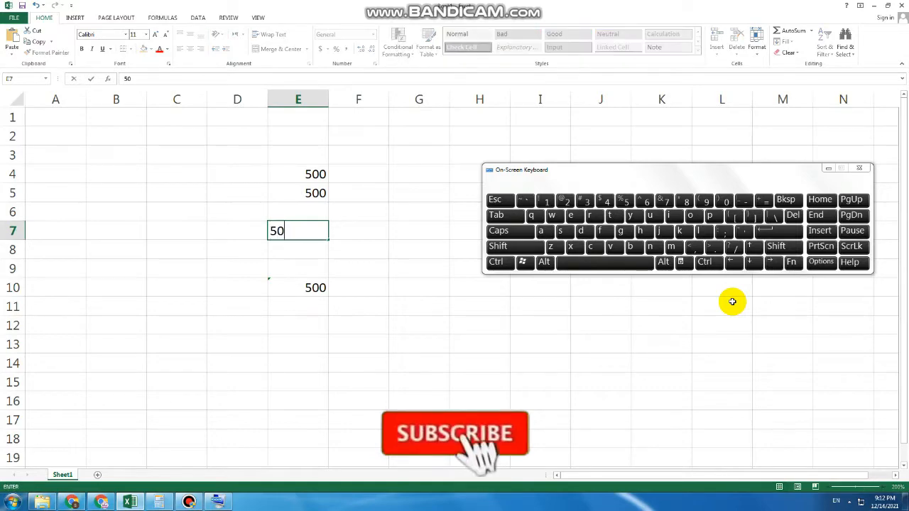
{"action": "key", "text": "Return"}
{"action": "type", "text": "200"}
{"action": "key", "text": "Return"}
{"action": "type", "text": "100"}
{"action": "key", "text": "Return"}
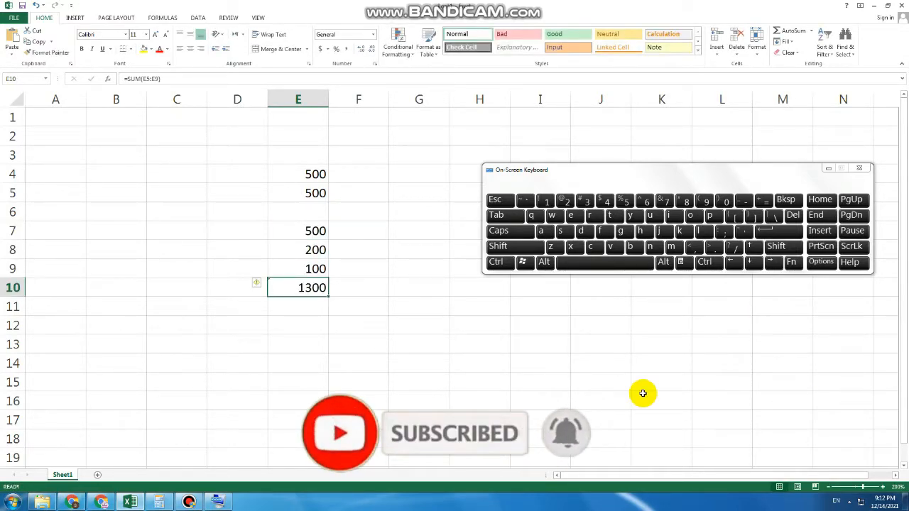
- Extend the range of the SUM formula in E10 to E4:E9
{"action": "double_click", "coordinate": [317, 288]}
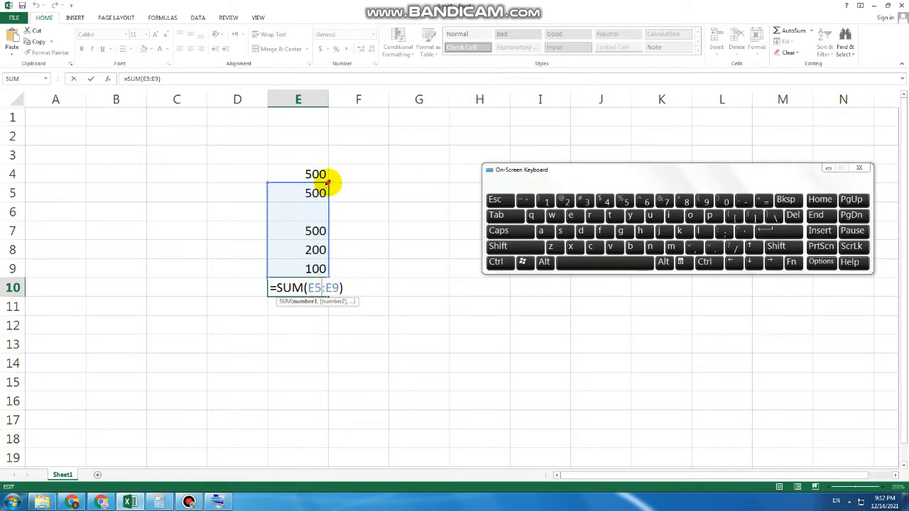
{"action": "left_click_drag", "start_coordinate": [327, 183], "coordinate": [329, 167]}
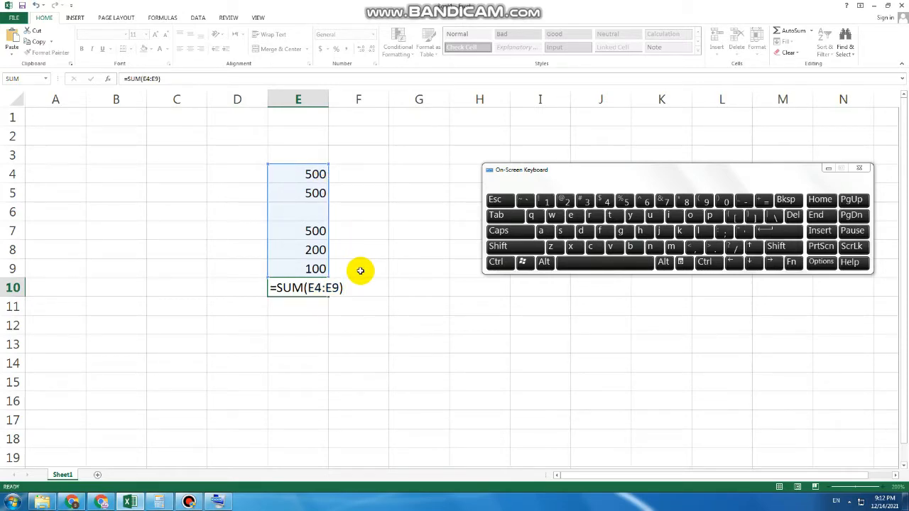
{"action": "key", "text": "Return"}
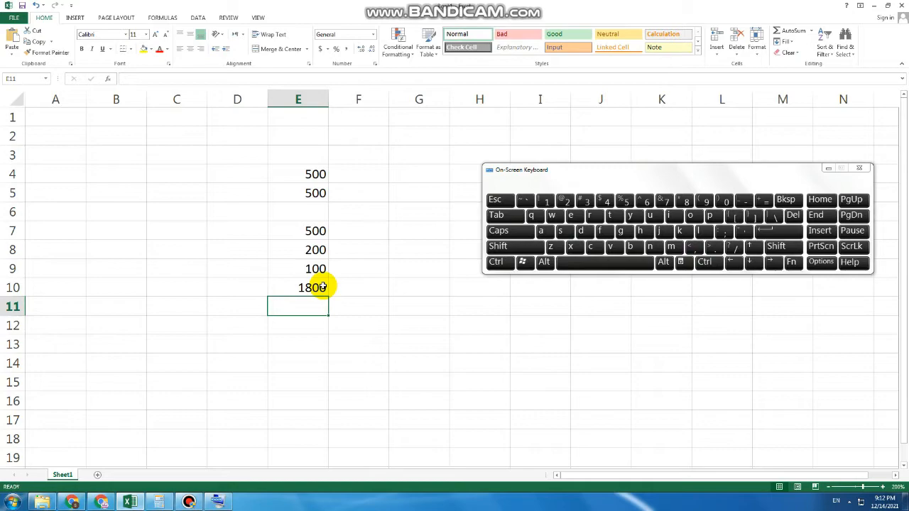
- Enter the row of values 56, 654 and 564 in cells D13, E13 and F13
{"action": "left_click", "coordinate": [239, 338]}
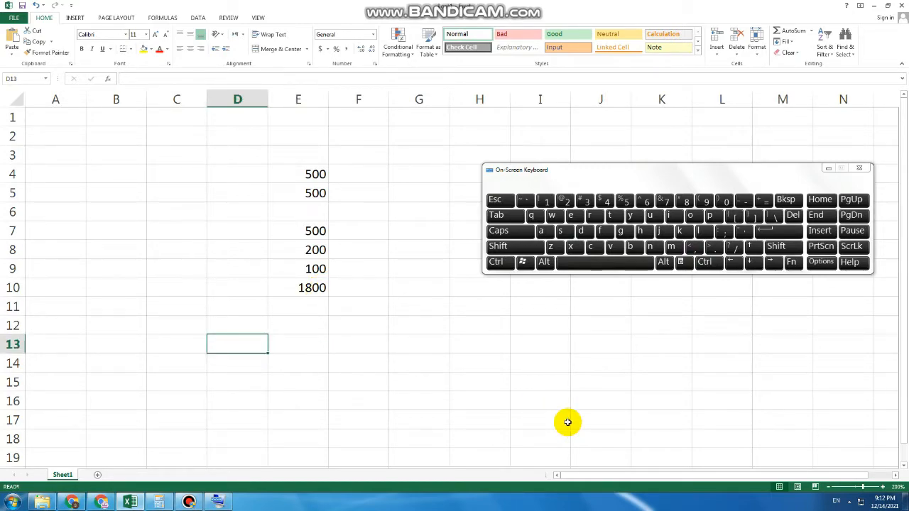
{"action": "type", "text": "56"}
{"action": "key", "text": "Tab"}
{"action": "type", "text": "654"}
{"action": "key", "text": "Tab"}
{"action": "type", "text": "564"}
{"action": "key", "text": "Tab"}
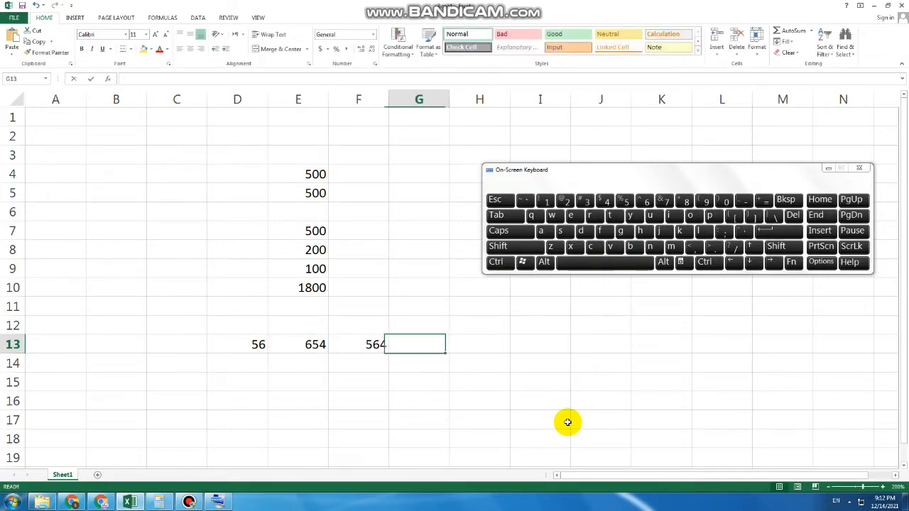
- Continue the row of values with 654 in G13, 564 in H13 and 564 in I13
{"action": "type", "text": "654"}
{"action": "key", "text": "Tab"}
{"action": "type", "text": "564"}
{"action": "key", "text": "Tab"}
{"action": "type", "text": "564"}
{"action": "key", "text": "Tab"}
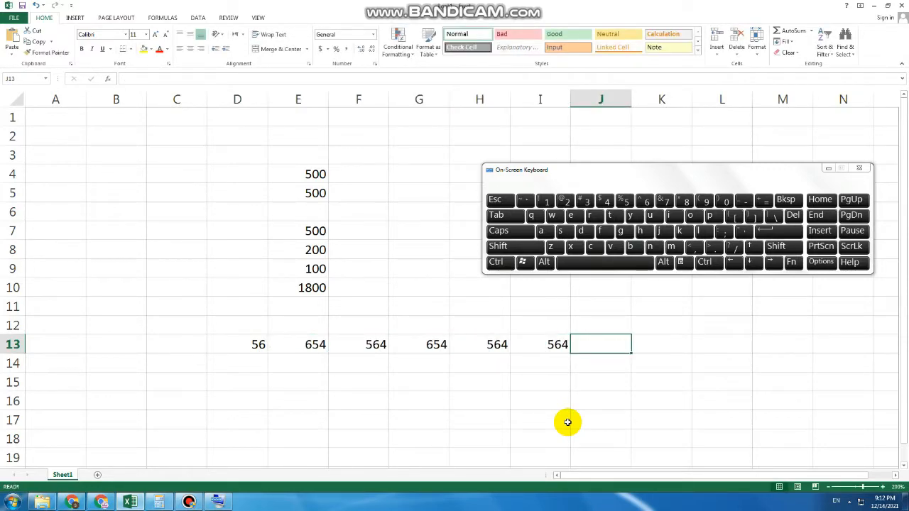
- Enter the formula =sum(d13:i13) in cell J13 to add up the row, using the on-screen keyboard
{"action": "left_click", "coordinate": [764, 200]}
{"action": "left_click", "coordinate": [571, 236]}
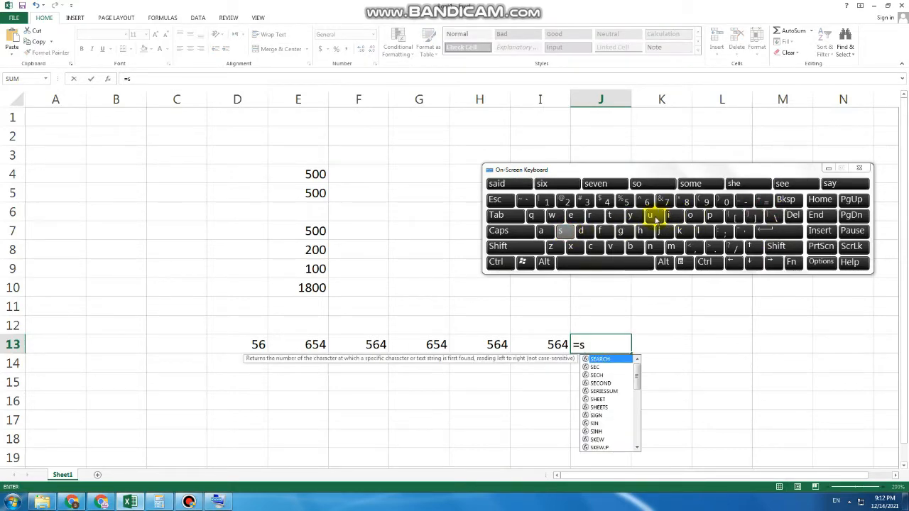
{"action": "left_click", "coordinate": [651, 216]}
{"action": "left_click", "coordinate": [672, 247]}
{"action": "left_click", "coordinate": [771, 247]}
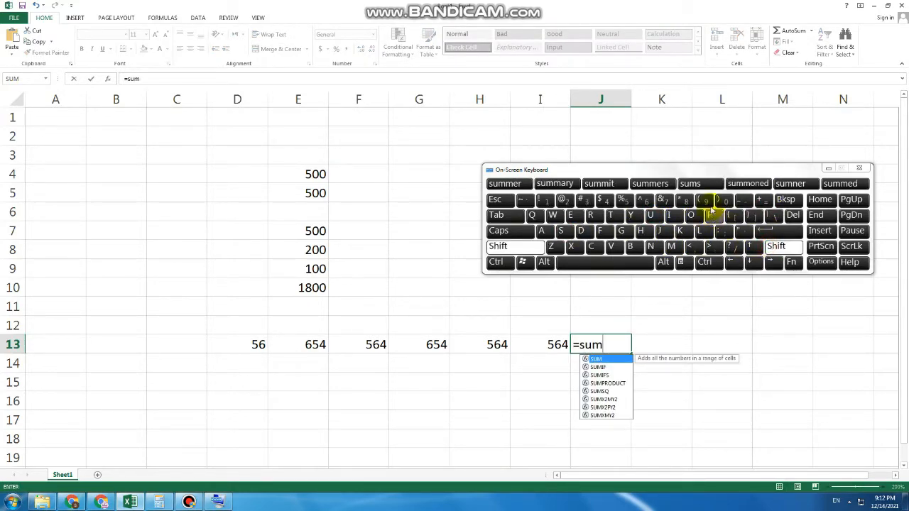
{"action": "left_click", "coordinate": [705, 201]}
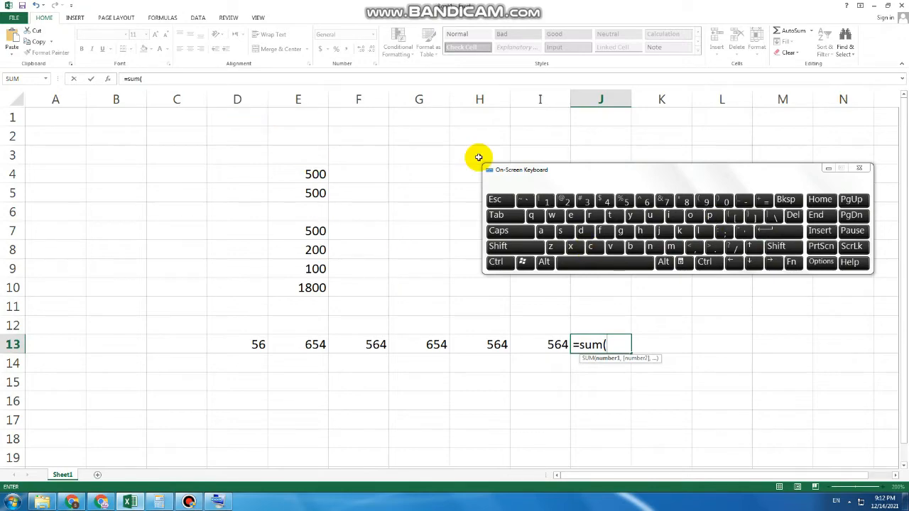
{"action": "left_click", "coordinate": [580, 232]}
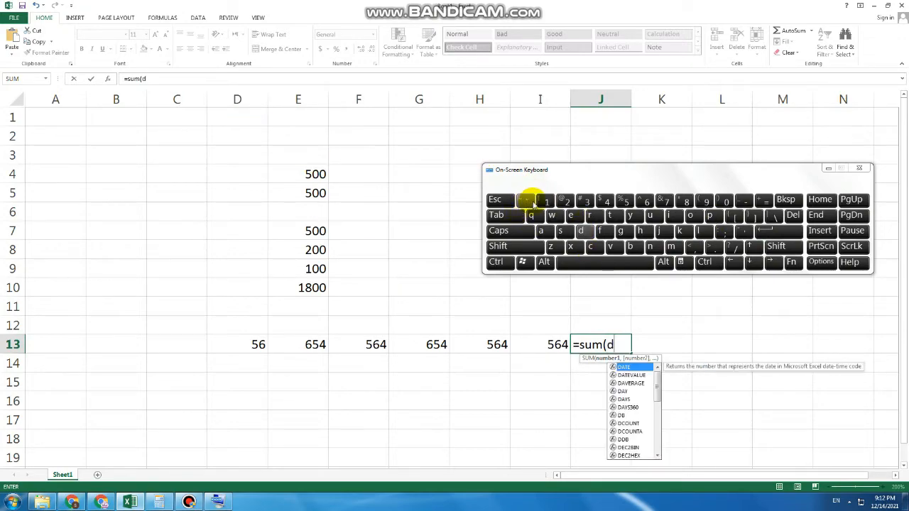
{"action": "left_click", "coordinate": [545, 201]}
{"action": "left_click", "coordinate": [590, 201]}
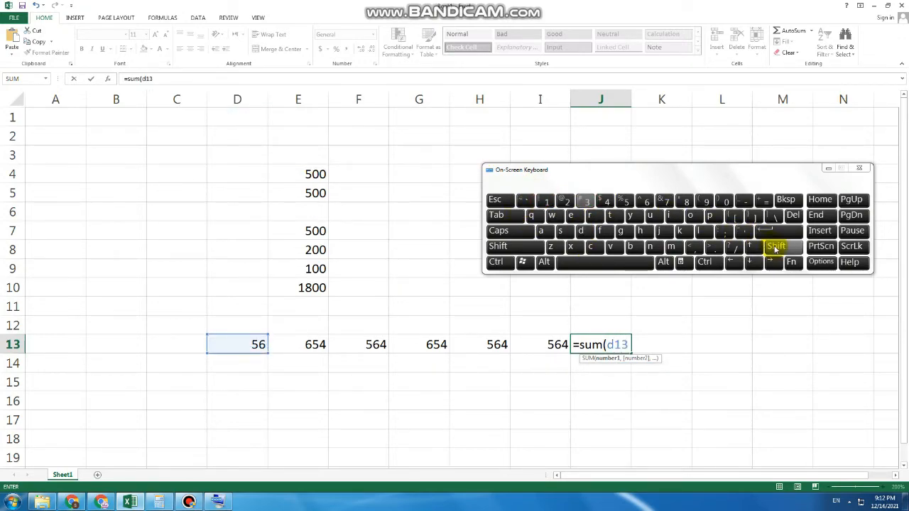
{"action": "left_click", "coordinate": [774, 247]}
{"action": "left_click", "coordinate": [730, 232]}
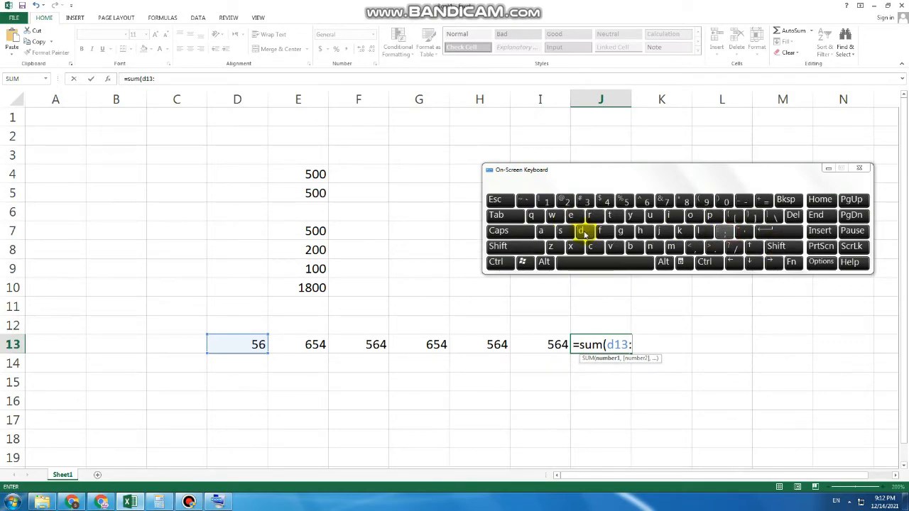
{"action": "left_click", "coordinate": [581, 232]}
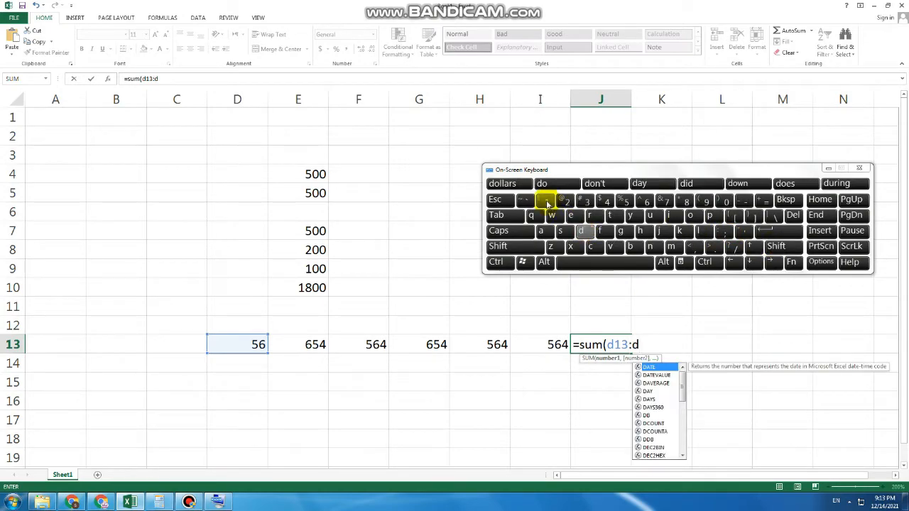
{"action": "left_click", "coordinate": [786, 199]}
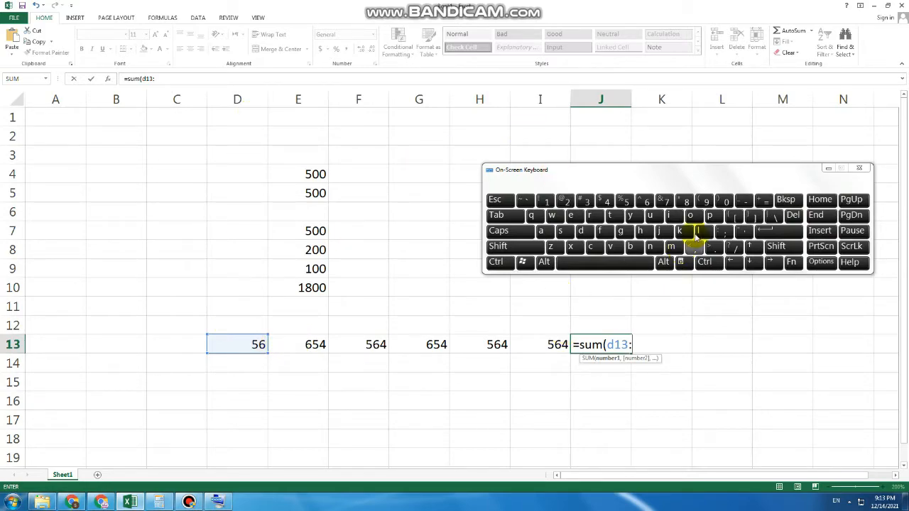
{"action": "left_click", "coordinate": [670, 218]}
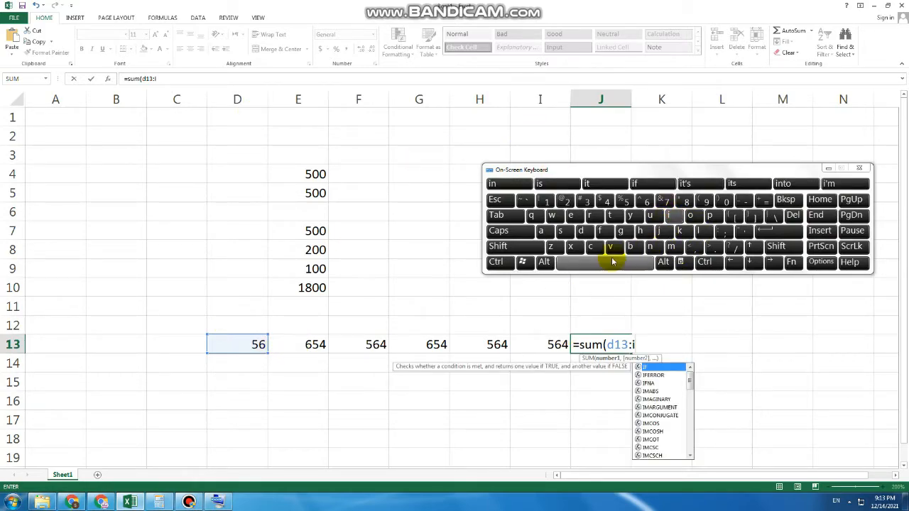
{"action": "left_click", "coordinate": [545, 201]}
{"action": "left_click", "coordinate": [587, 200]}
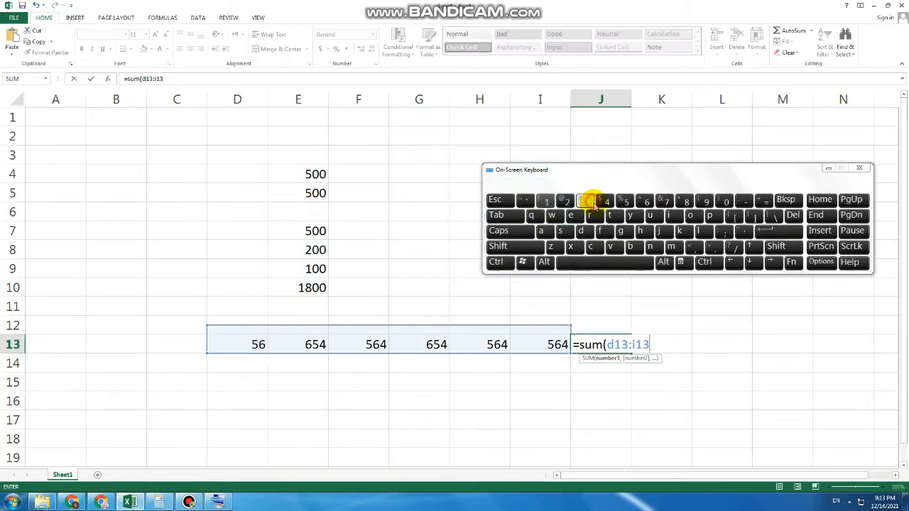
{"action": "left_click", "coordinate": [777, 248]}
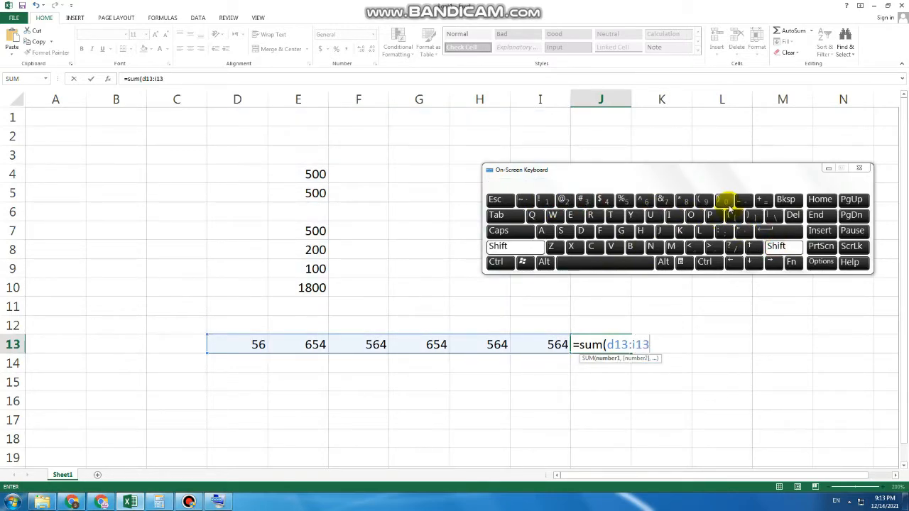
{"action": "left_click", "coordinate": [725, 202]}
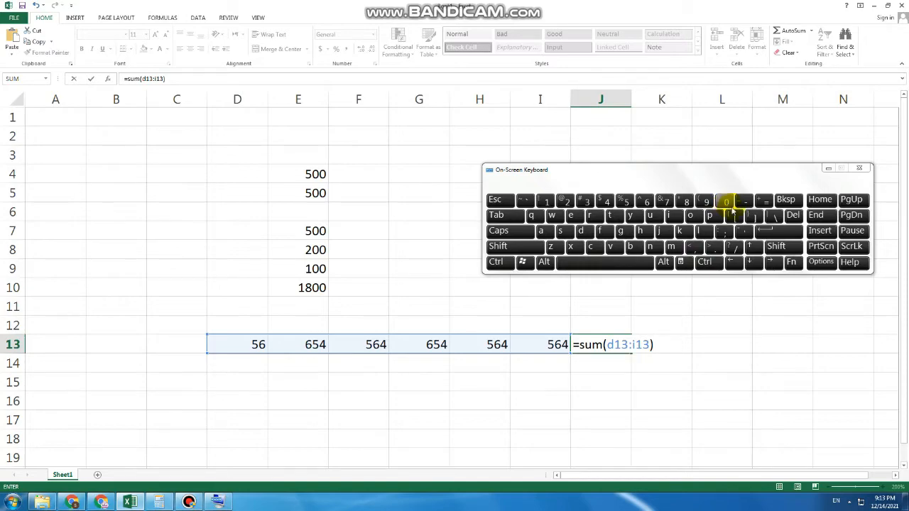
{"action": "left_click", "coordinate": [770, 231]}
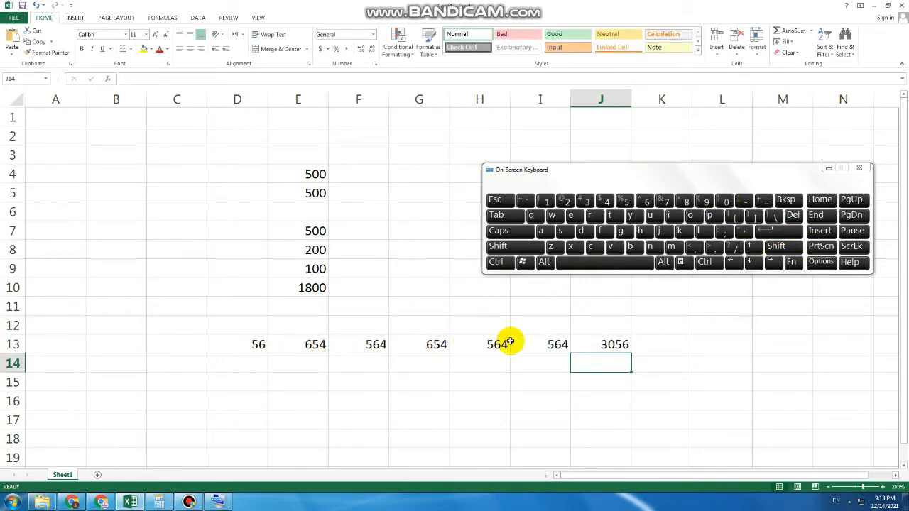
- Clear the values in cells I13, H13, G13 and F13
{"action": "left_click", "coordinate": [552, 345]}
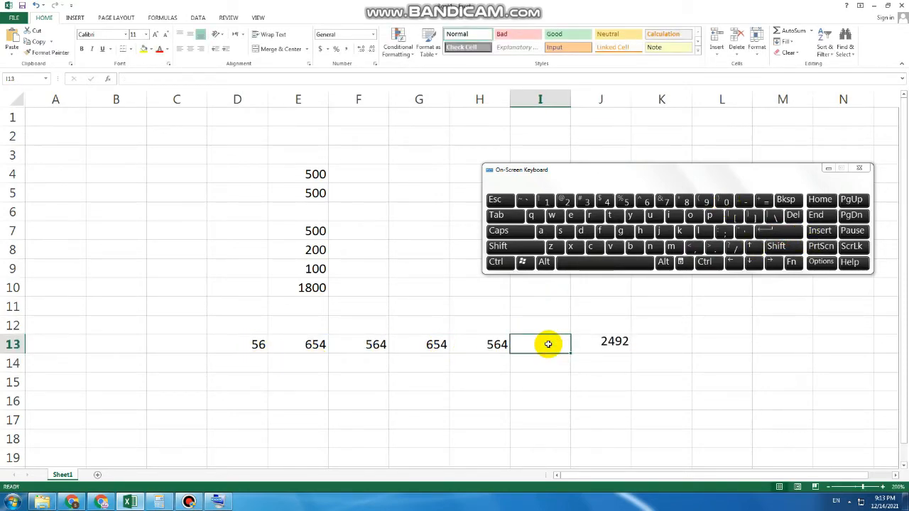
{"action": "key", "text": "Left"}
{"action": "key", "text": "Delete"}
{"action": "key", "text": "Left"}
{"action": "key", "text": "Delete"}
{"action": "key", "text": "Left"}
{"action": "key", "text": "Delete"}
- Enter the new row values 50, 14, 80, 70 and 50 in cells E13 through I13
{"action": "key", "text": "Left"}
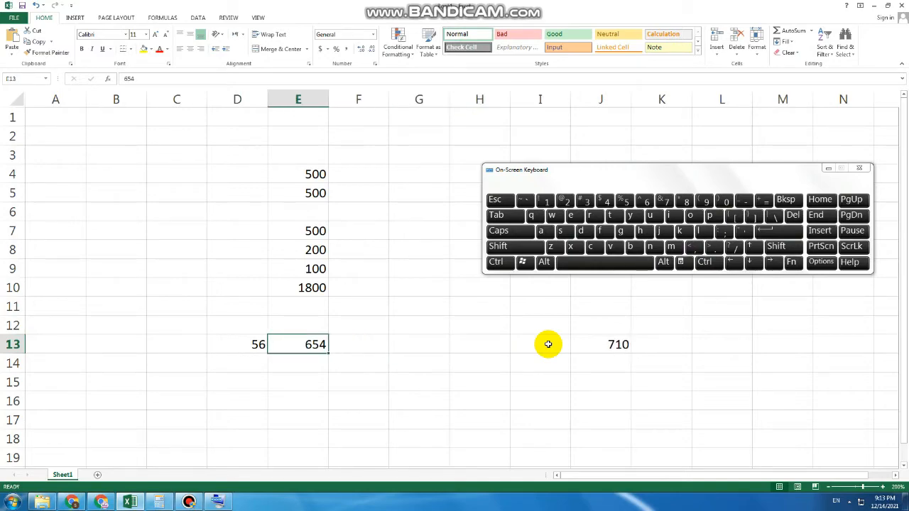
{"action": "type", "text": "50"}
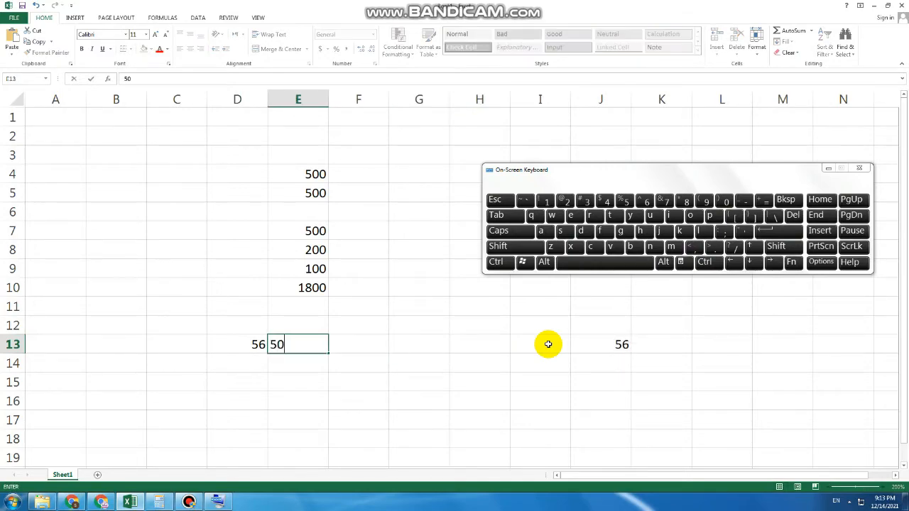
{"action": "key", "text": "Tab"}
{"action": "type", "text": "14"}
{"action": "key", "text": "Tab"}
{"action": "type", "text": "80"}
{"action": "key", "text": "Tab"}
{"action": "type", "text": "70"}
{"action": "key", "text": "Tab"}
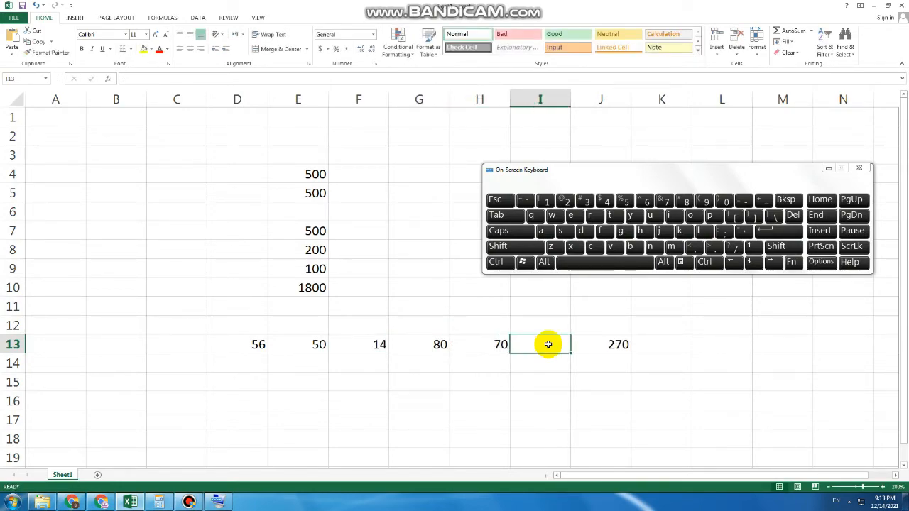
{"action": "type", "text": "50"}
{"action": "key", "text": "Tab"}
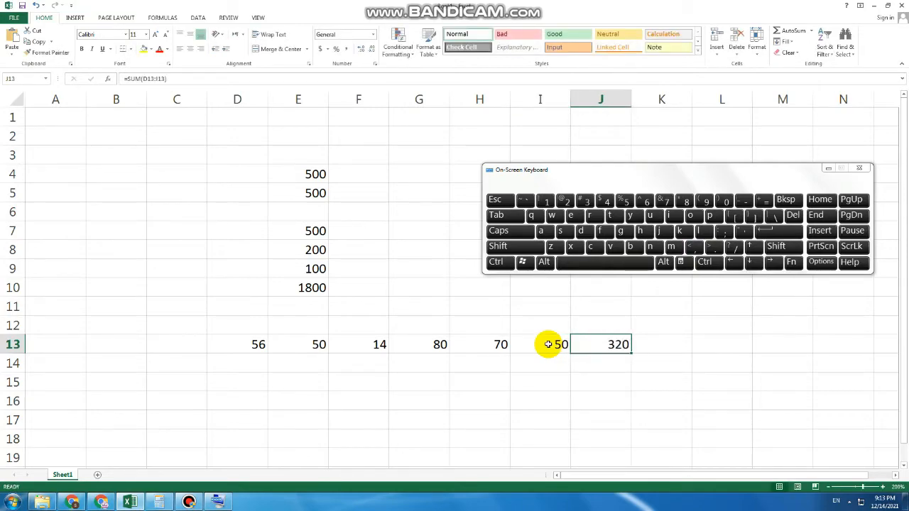
- Enter 500 in cell C13, just before the existing row of values
{"action": "key", "text": "Left"}
{"action": "key", "text": "Left"}
{"action": "key", "text": "Left"}
{"action": "key", "text": "Left"}
{"action": "key", "text": "Left"}
{"action": "key", "text": "Left"}
{"action": "key", "text": "Left"}
{"action": "type", "text": "500"}
{"action": "key", "text": "Tab"}
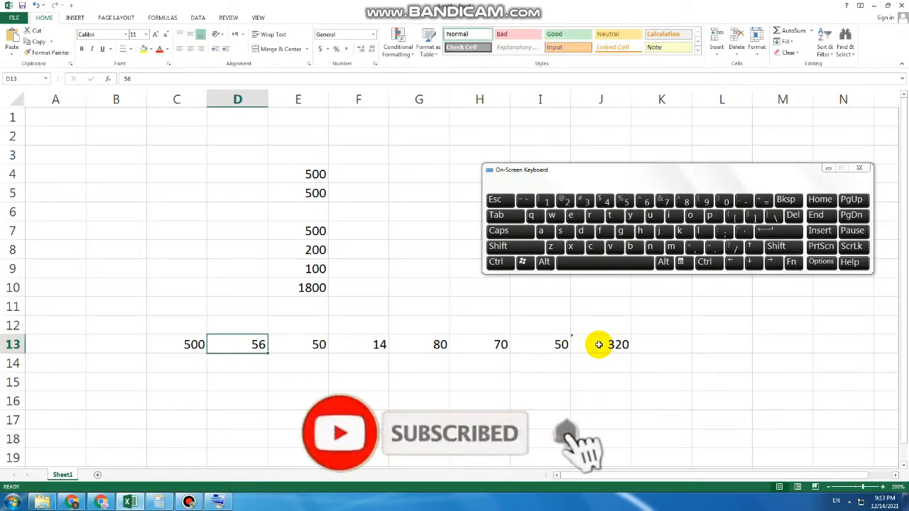
- Extend the range of the SUM formula in J13 to C13:I13
{"action": "left_click", "coordinate": [590, 344]}
{"action": "key", "text": "alt+equal"}
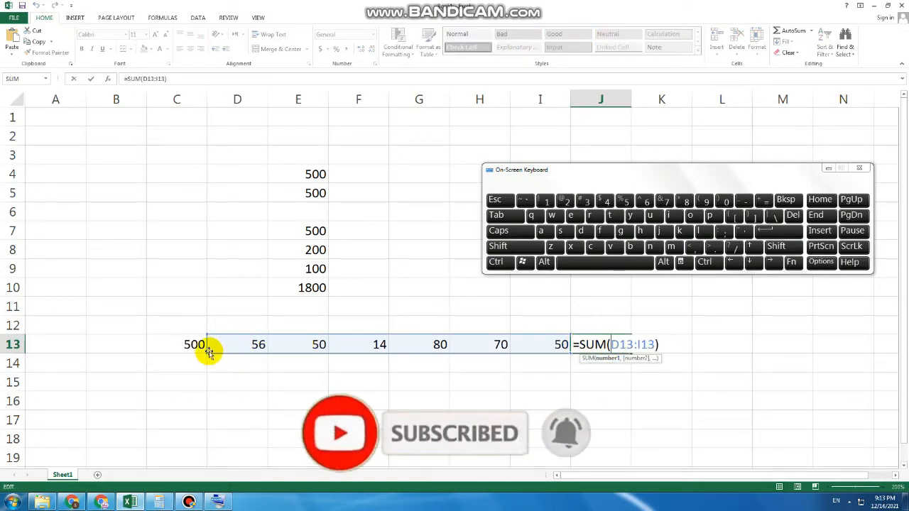
{"action": "left_click_drag", "start_coordinate": [206, 350], "coordinate": [163, 353]}
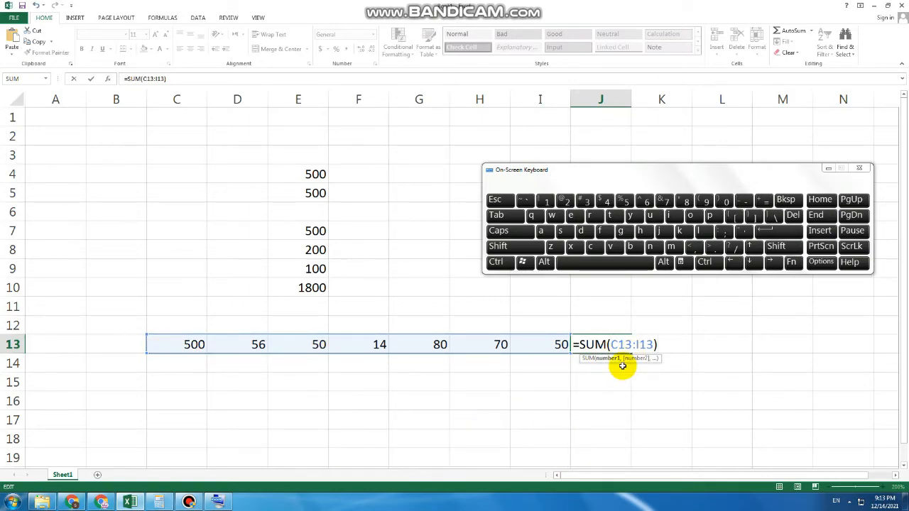
{"action": "left_click", "coordinate": [772, 231]}
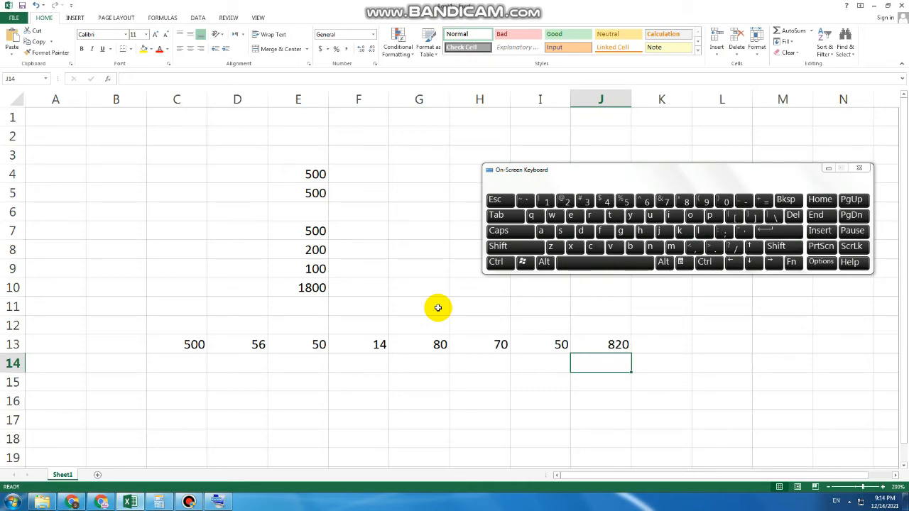
- Switch to the World Say Education YouTube channel in Chrome and minimize the on-screen keyboard
{"action": "left_click", "coordinate": [101, 503]}
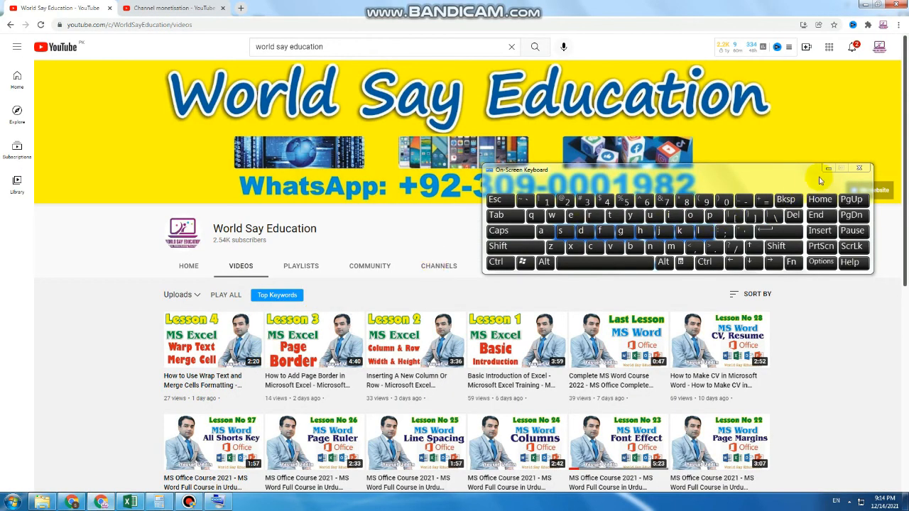
{"action": "left_click", "coordinate": [828, 168]}
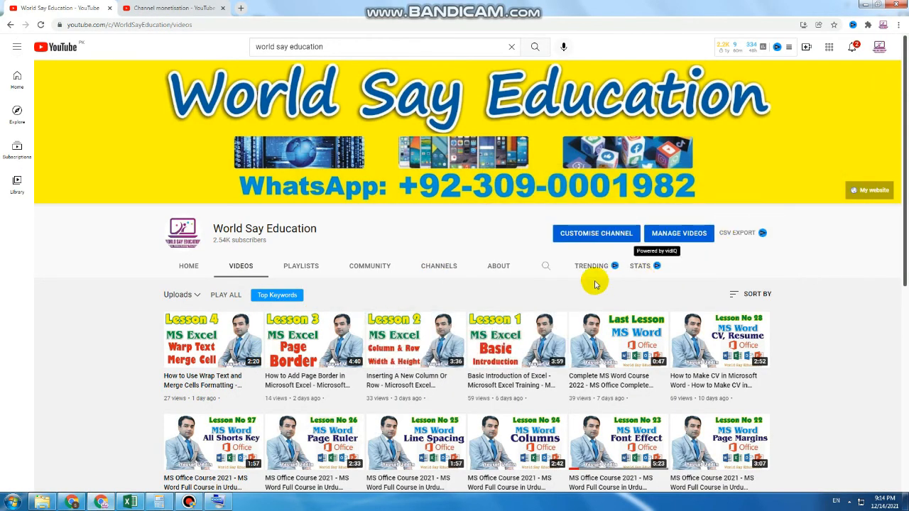